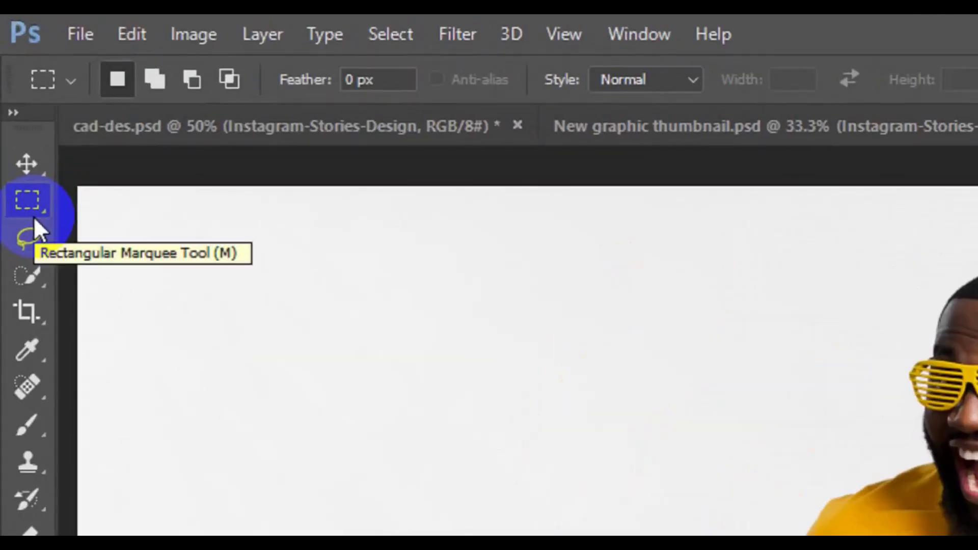
Choose the Rectangular Marquee Tool and convert the locked Background into an editable layer with the default settings.
{"action": "right_click", "coordinate": [34, 216]}
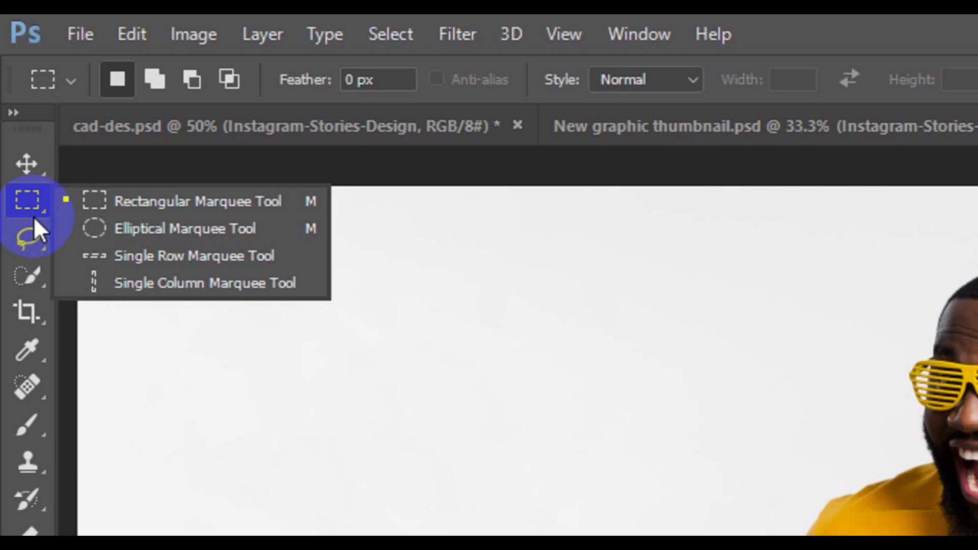
{"action": "left_click", "coordinate": [241, 203]}
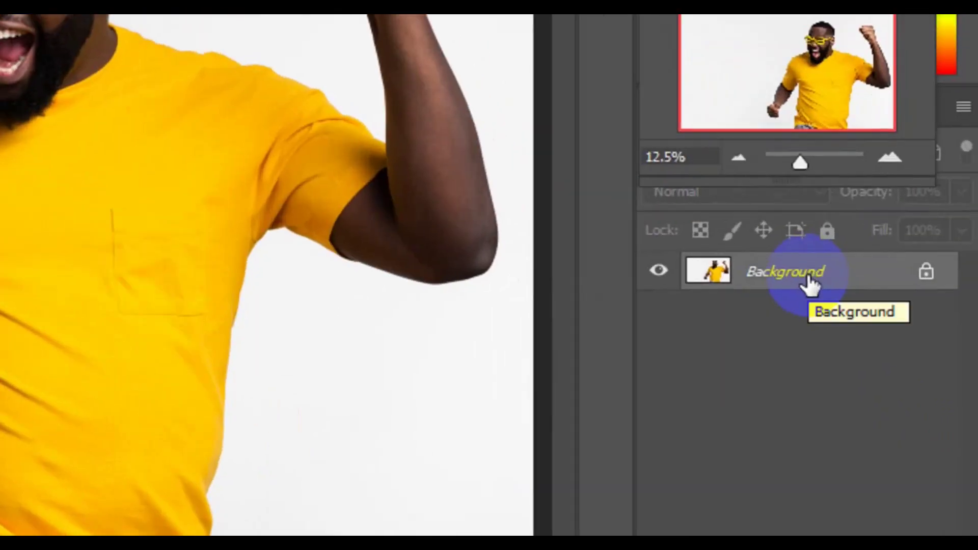
{"action": "left_click", "coordinate": [808, 276]}
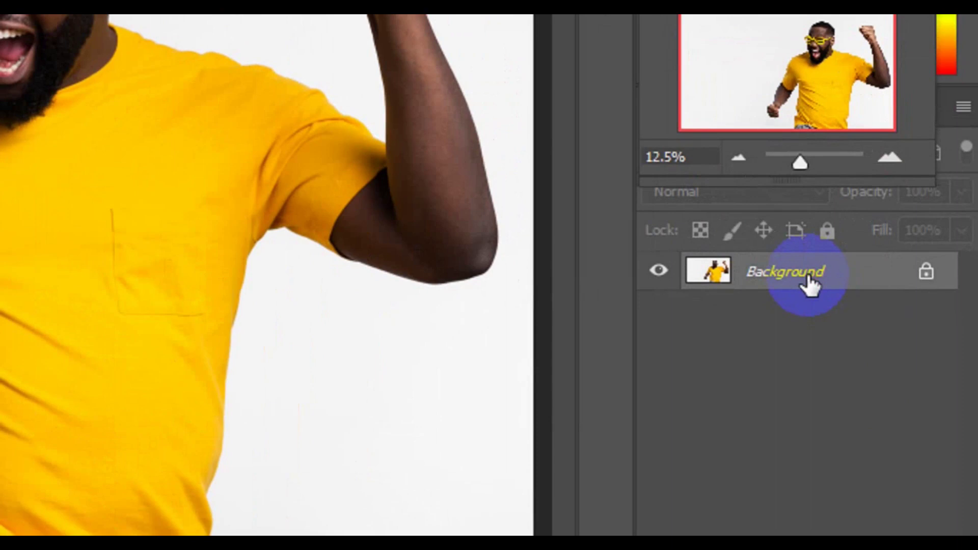
{"action": "double_click", "coordinate": [809, 275]}
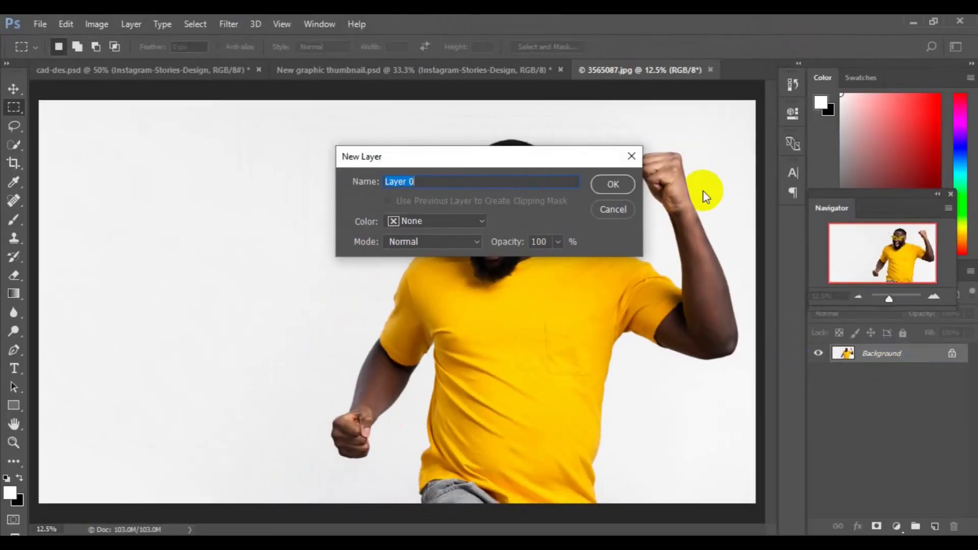
{"action": "left_click", "coordinate": [618, 186]}
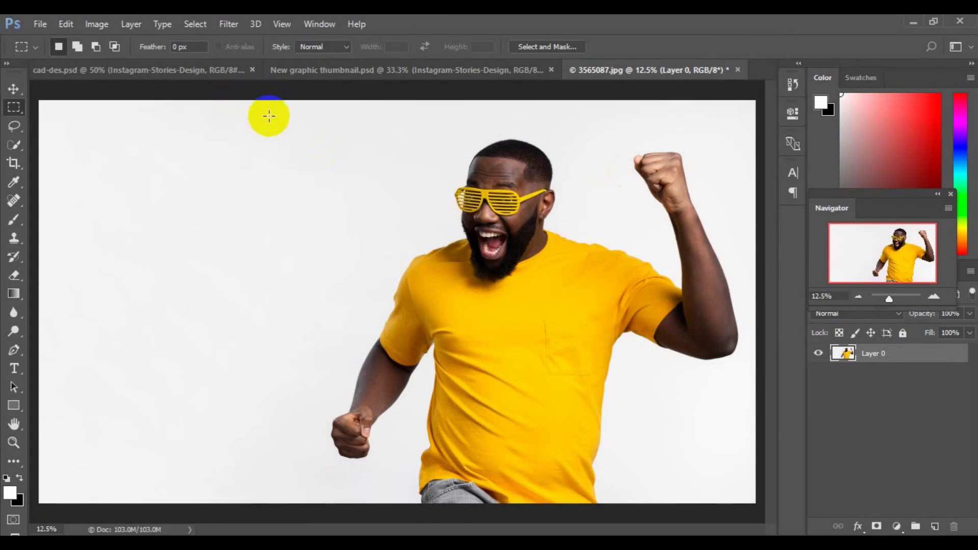
Copy a rectangular area enclosing the whole man to a new layer, and hide Layer 0.
{"action": "mouse_move", "coordinate": [269, 116]}
{"action": "left_mouse_down"}
{"action": "mouse_move", "coordinate": [408, 129]}
{"action": "mouse_move", "coordinate": [548, 194]}
{"action": "mouse_move", "coordinate": [650, 275]}
{"action": "mouse_move", "coordinate": [693, 321]}
{"action": "mouse_move", "coordinate": [743, 420]}
{"action": "mouse_move", "coordinate": [747, 504]}
{"action": "mouse_move", "coordinate": [761, 512]}
{"action": "left_mouse_up"}
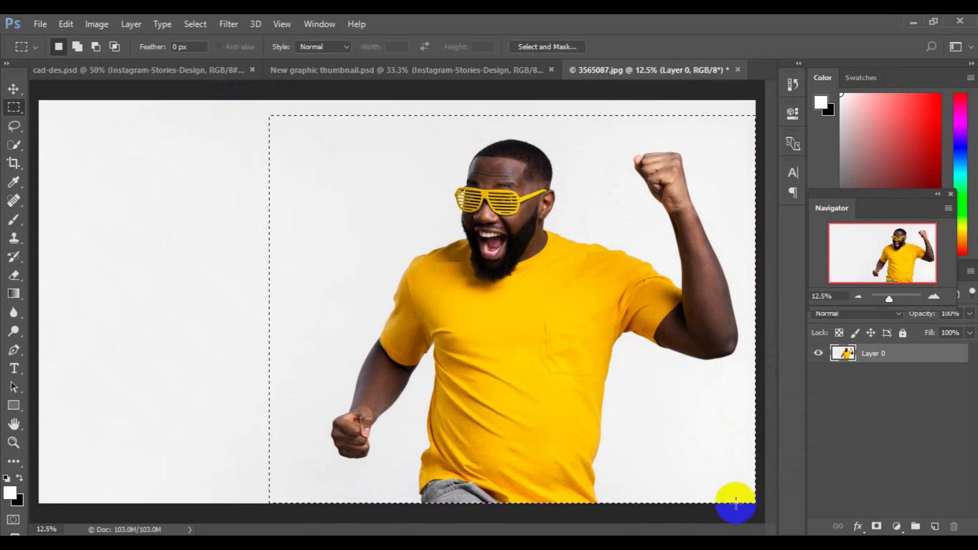
{"action": "right_click", "coordinate": [544, 326]}
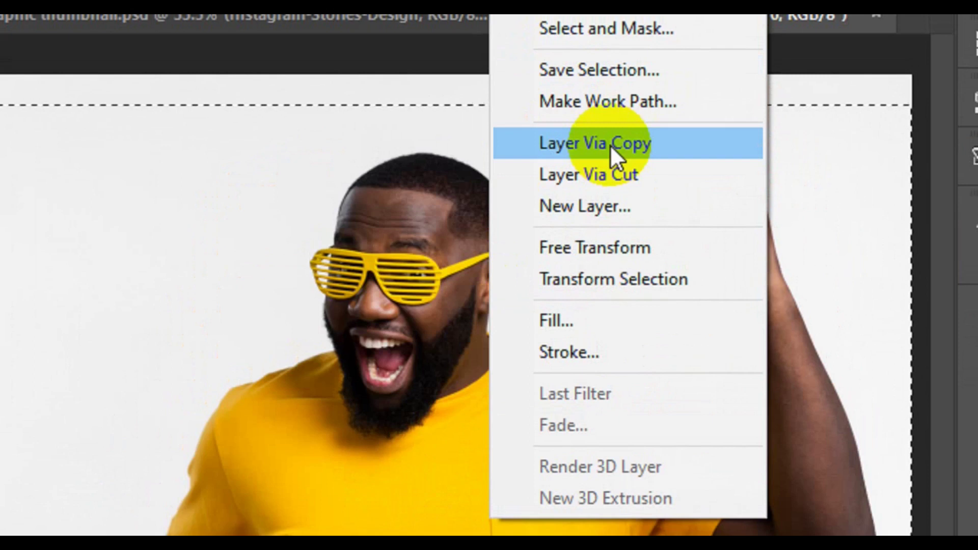
{"action": "left_click", "coordinate": [610, 144]}
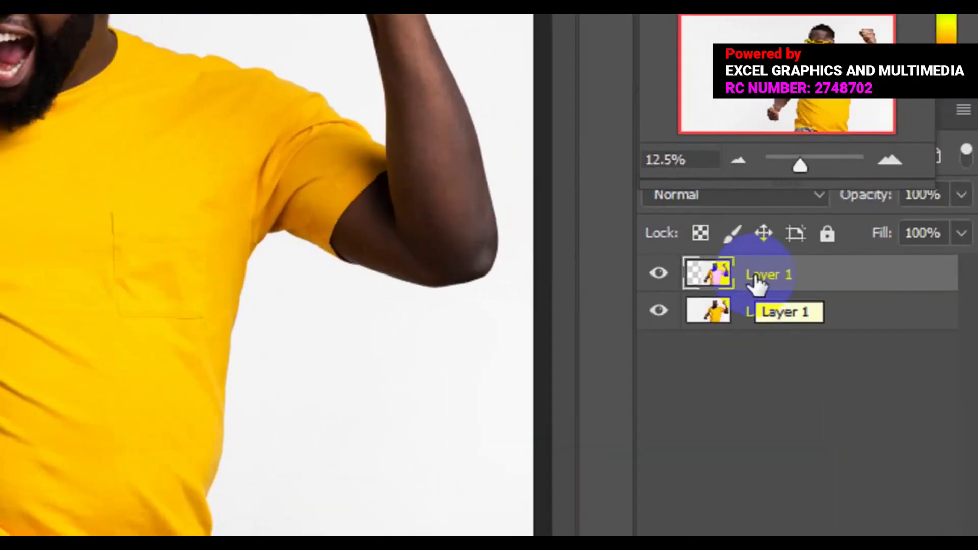
{"action": "left_click", "coordinate": [654, 317]}
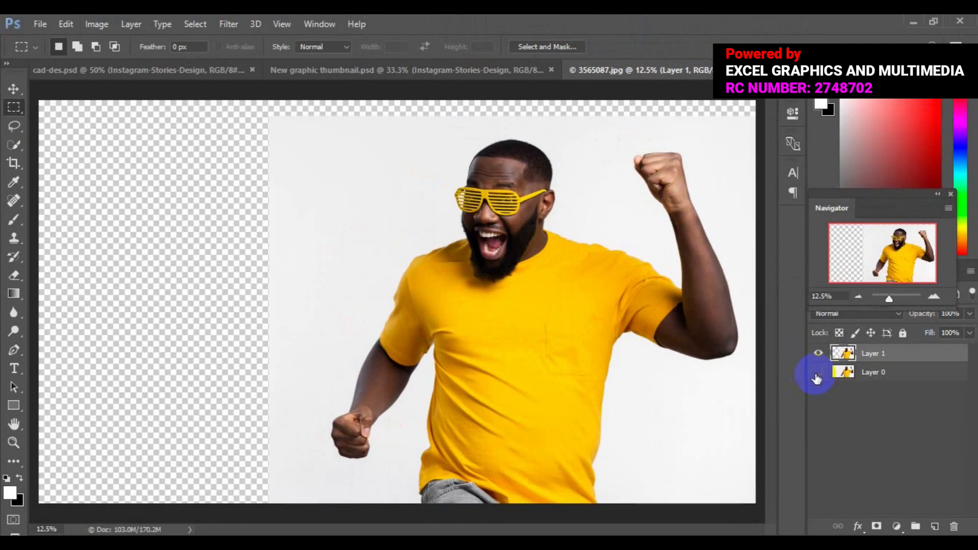
Add a layer directly above Layer 0 and draw a rectangle shape of about 8104 × 4620 px covering the whole canvas.
{"action": "left_click", "coordinate": [886, 377]}
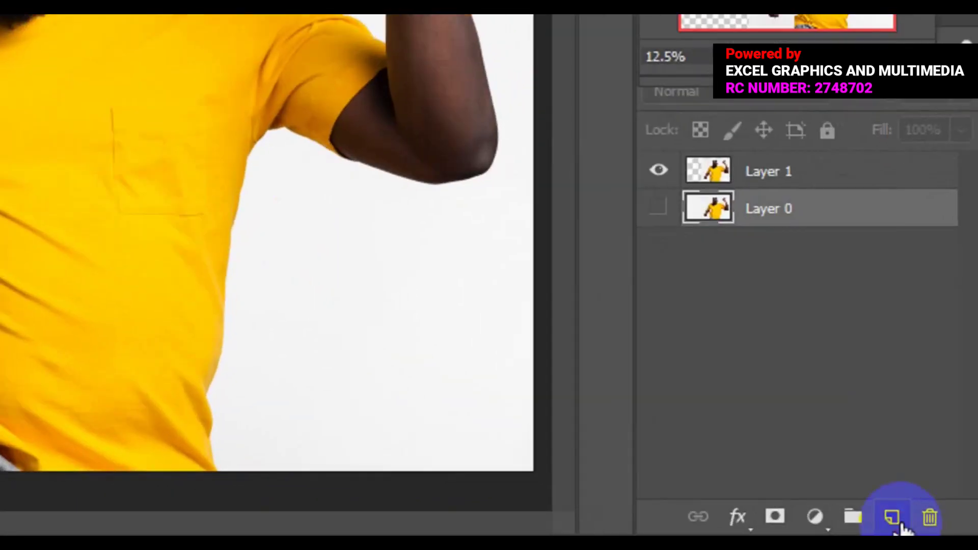
{"action": "left_click", "coordinate": [893, 518]}
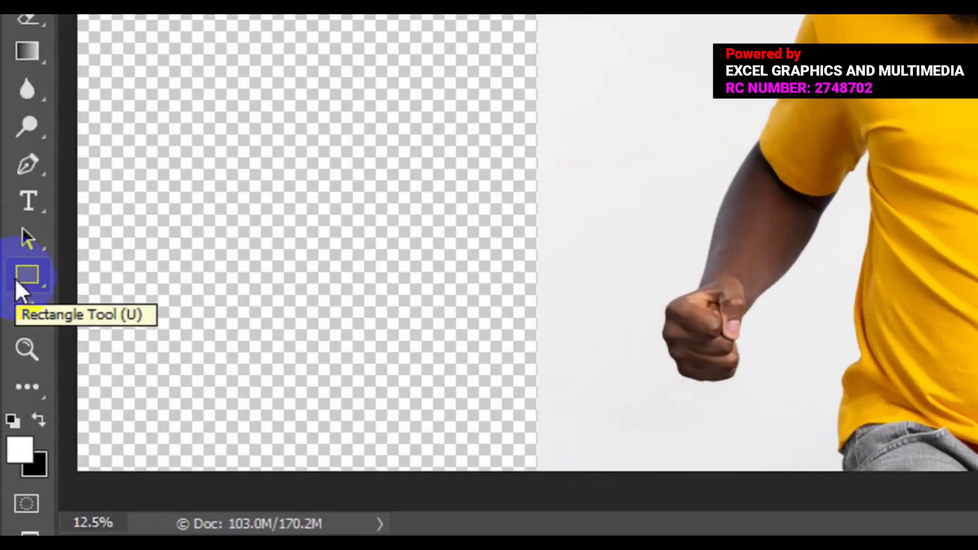
{"action": "left_click", "coordinate": [15, 279]}
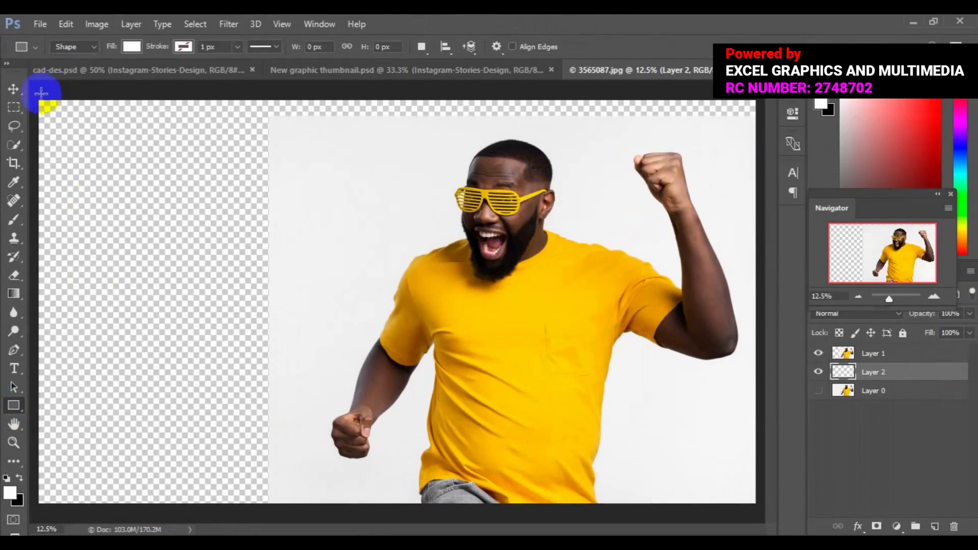
{"action": "left_click_drag", "start_coordinate": [34, 96], "coordinate": [759, 510]}
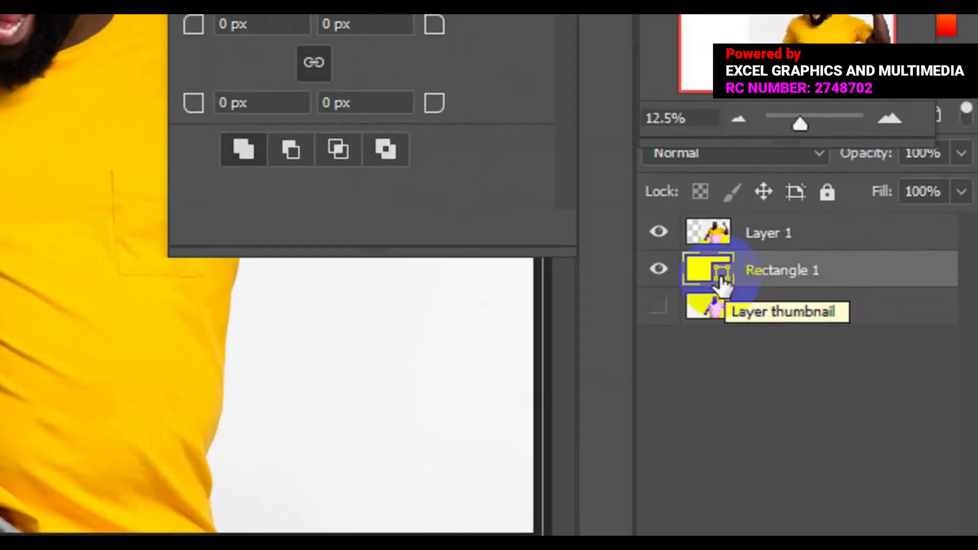
Recolour the rectangle shape's fill to dark red #600c0c.
{"action": "double_click", "coordinate": [722, 279]}
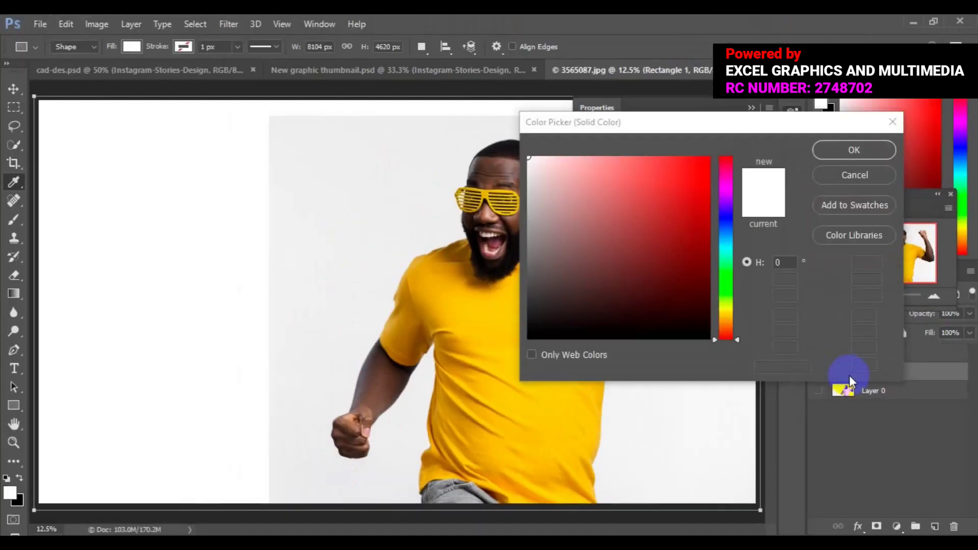
{"action": "left_click", "coordinate": [688, 270]}
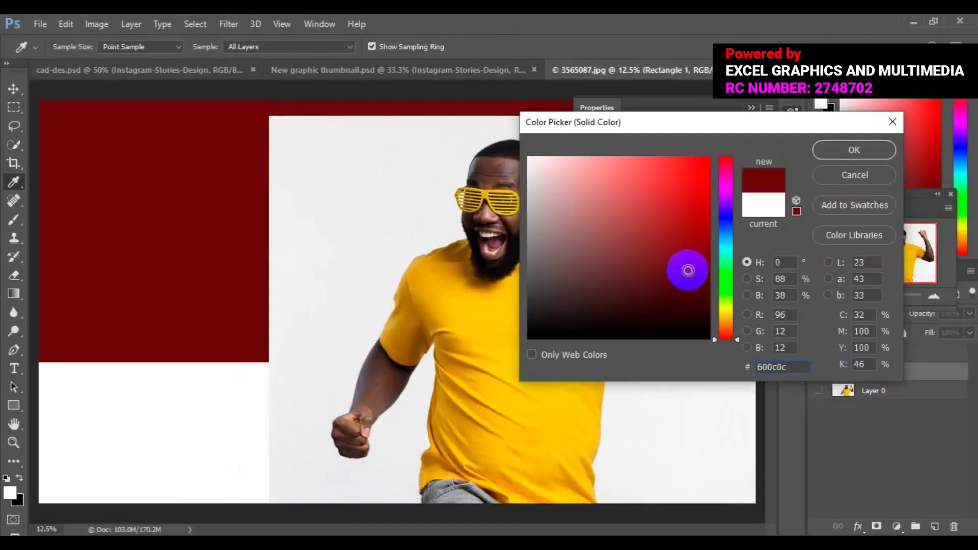
{"action": "left_click", "coordinate": [827, 154]}
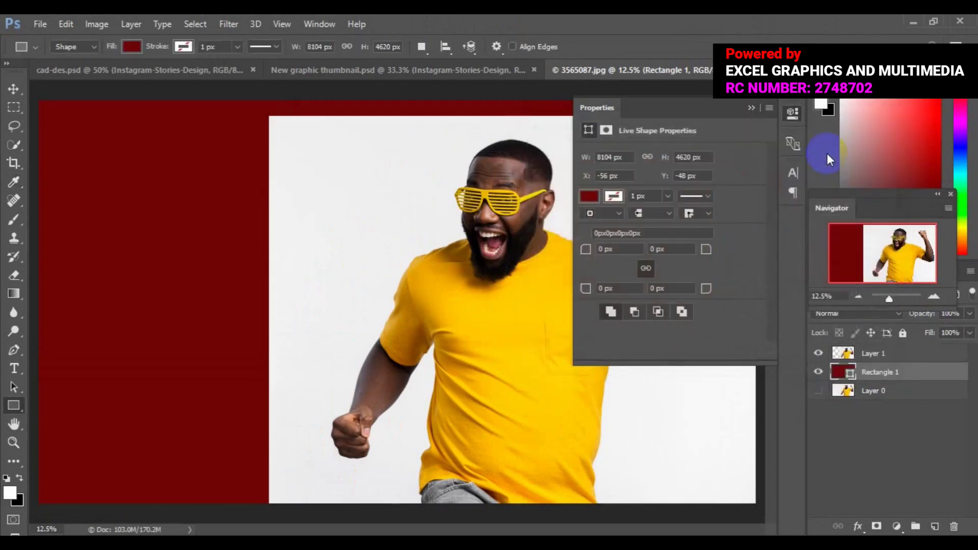
{"action": "left_click", "coordinate": [751, 110]}
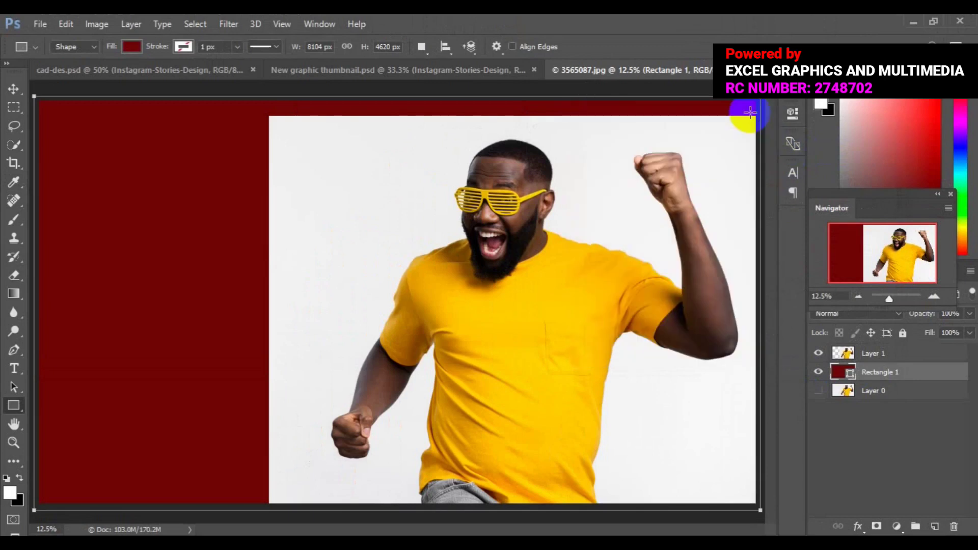
{"action": "key", "text": "v"}
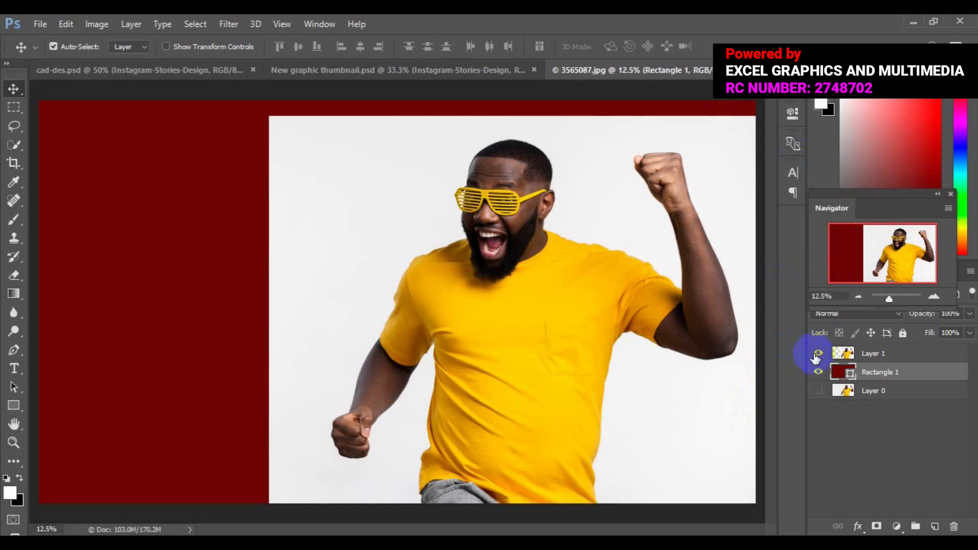
Cut a rectangular area of about 6.64 × 5.72 in around the man's raised fist from Layer 1 to a new layer.
{"action": "left_click", "coordinate": [872, 356]}
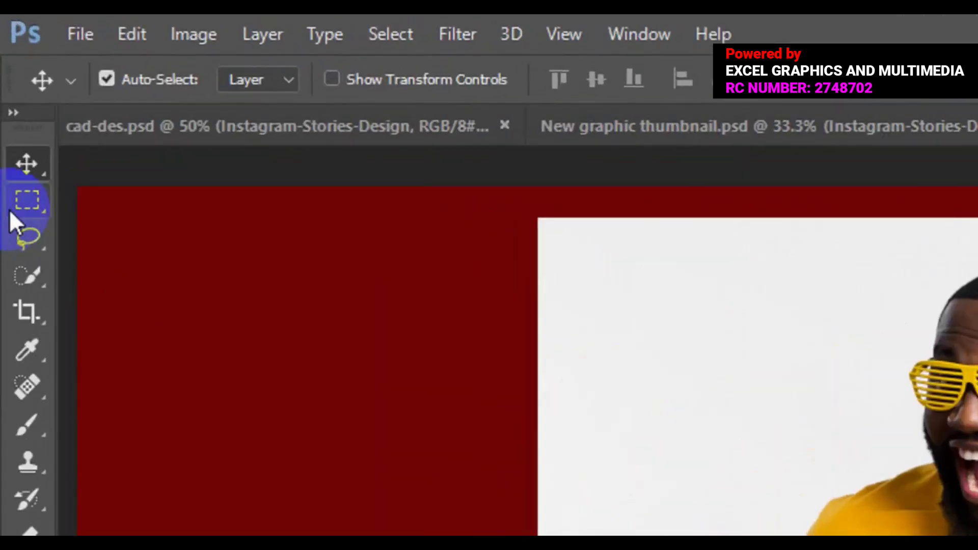
{"action": "left_click", "coordinate": [23, 208]}
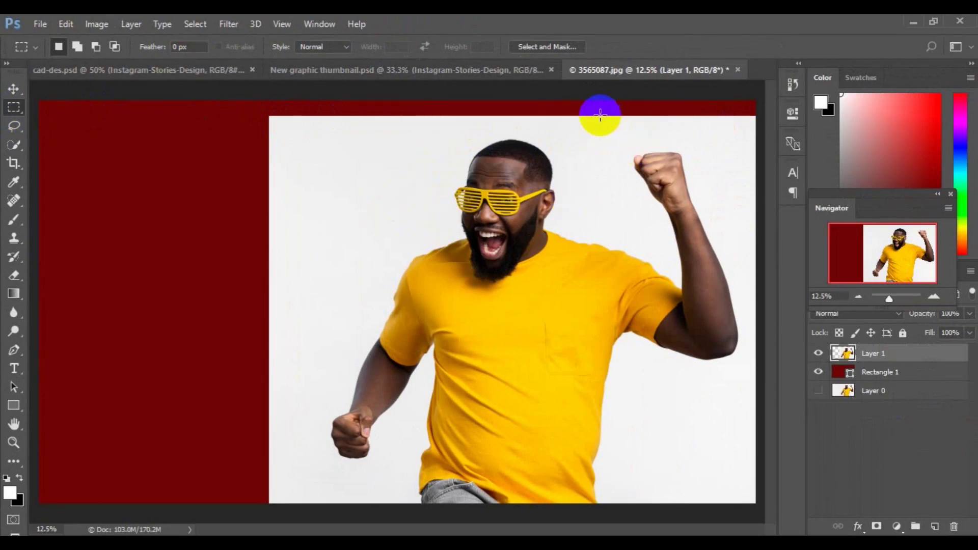
{"action": "left_click_drag", "start_coordinate": [600, 116], "coordinate": [719, 217]}
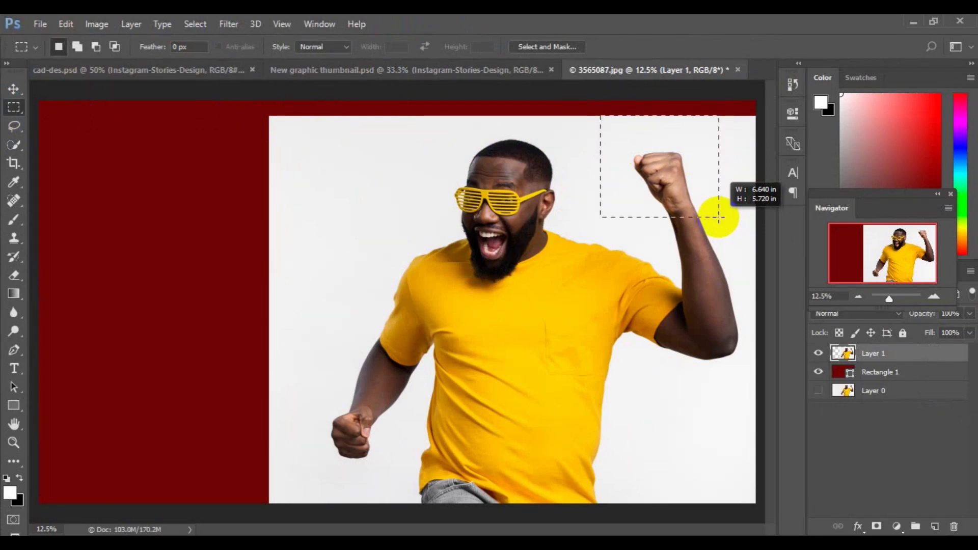
{"action": "right_click", "coordinate": [680, 199]}
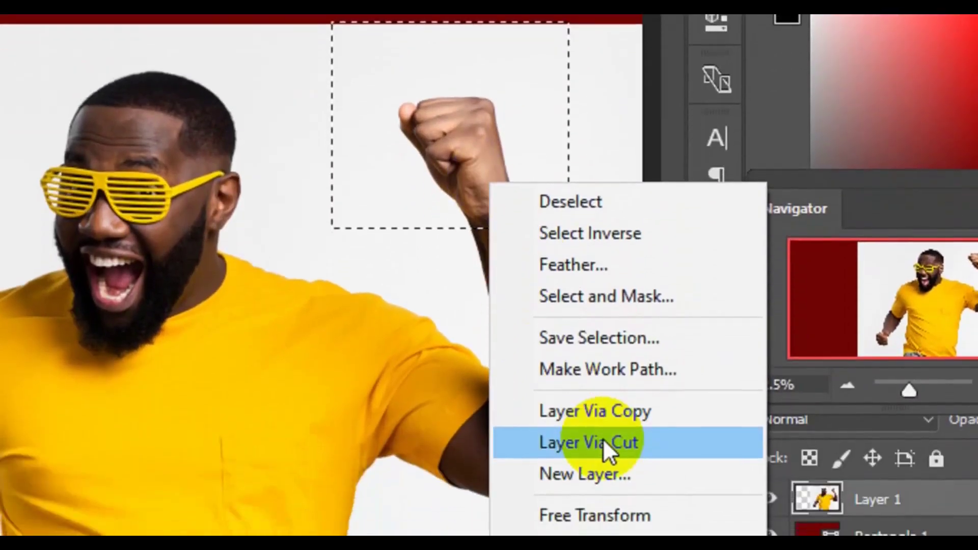
{"action": "left_click", "coordinate": [603, 442]}
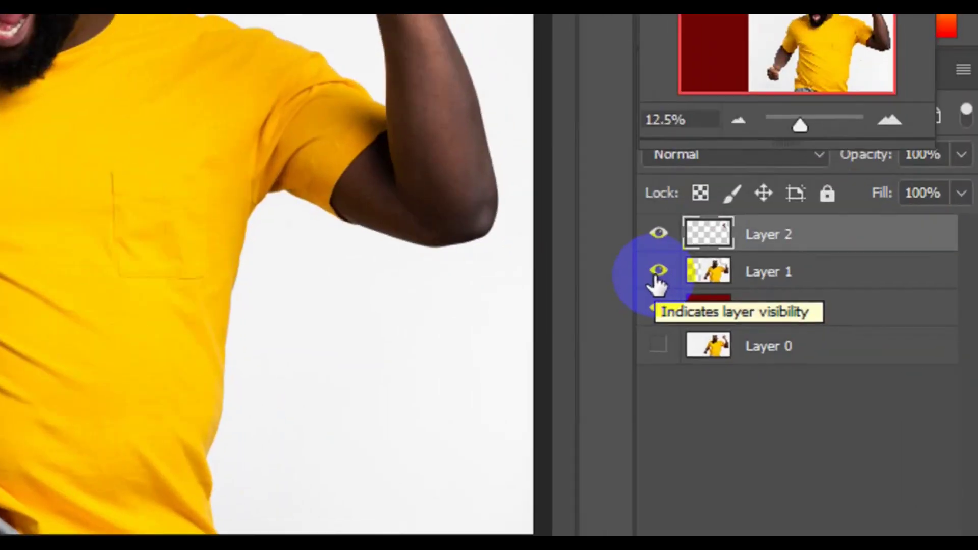
Hide Layer 1 and delete the white background around the fist on Layer 2 with the Magic Wand, leaving nothing selected.
{"action": "left_click", "coordinate": [659, 273]}
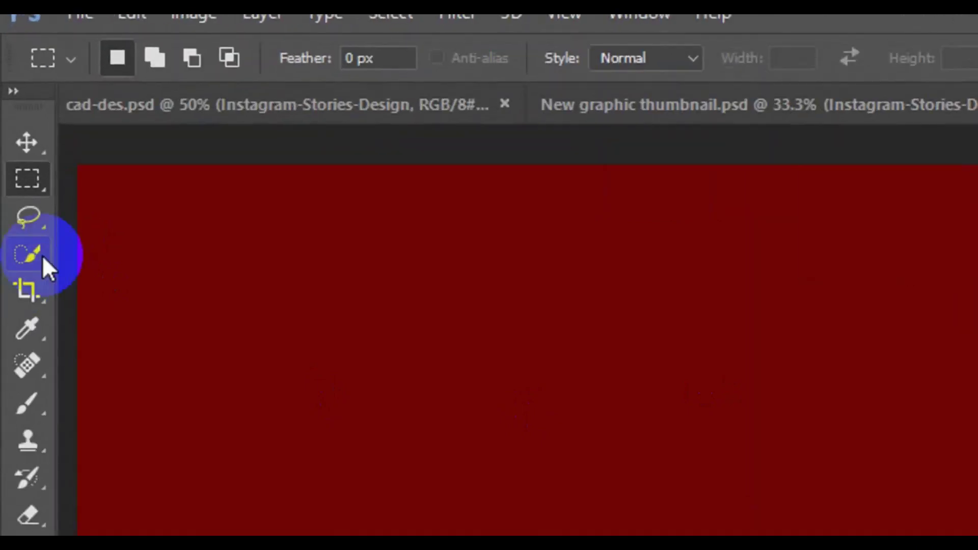
{"action": "left_click", "coordinate": [42, 255]}
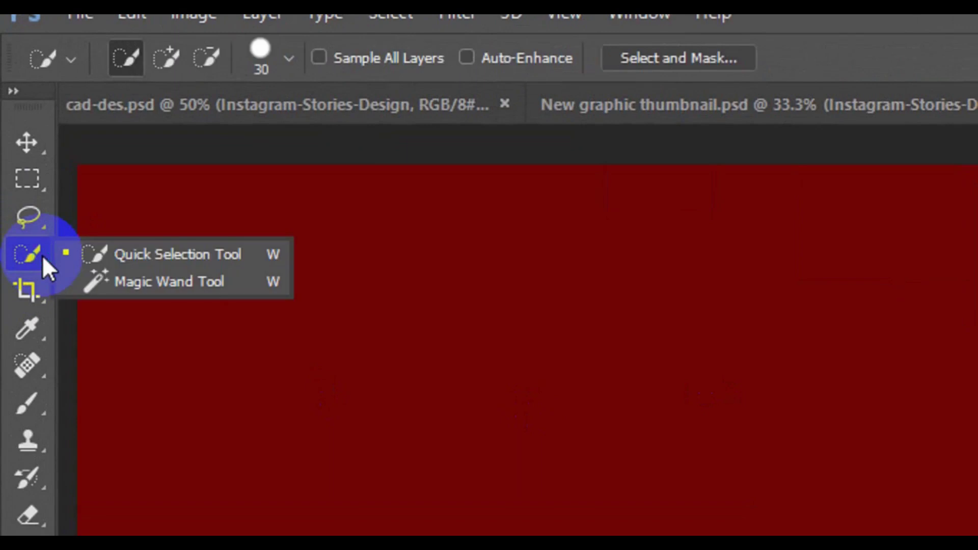
{"action": "left_click", "coordinate": [146, 279]}
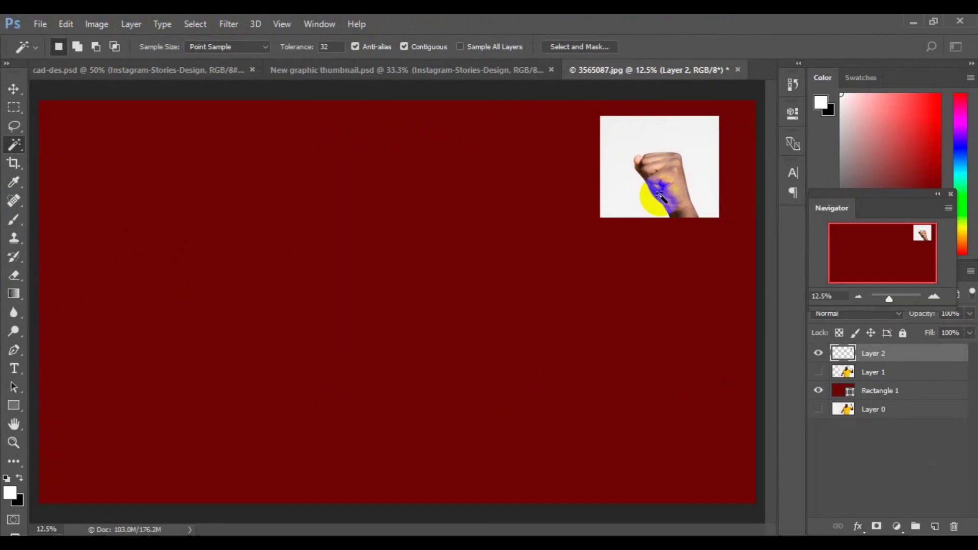
{"action": "left_click", "coordinate": [635, 207]}
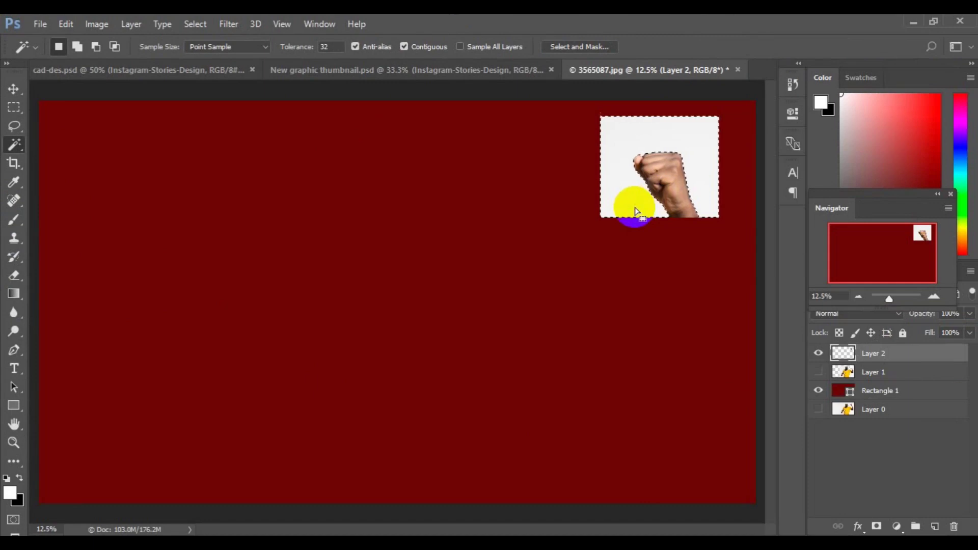
{"action": "key", "text": "Delete"}
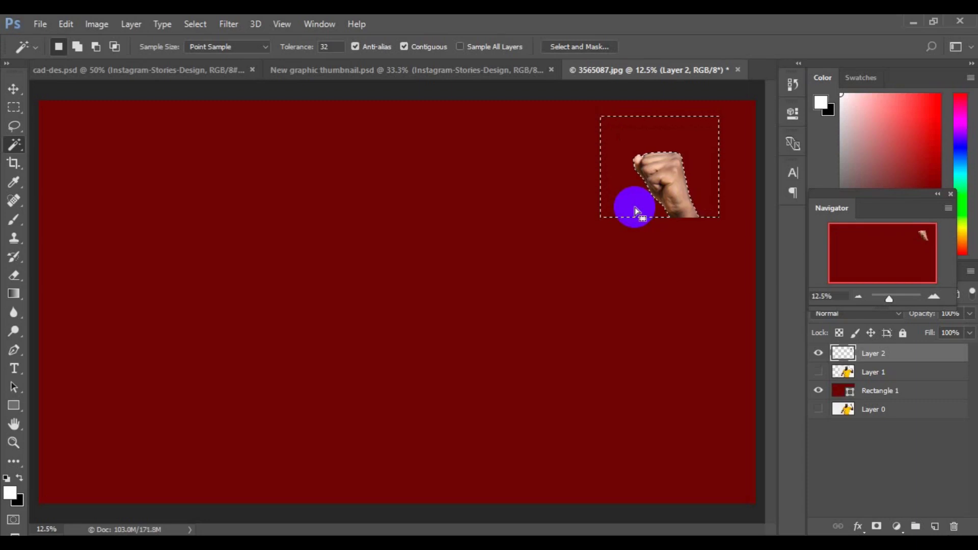
{"action": "key", "text": "ctrl+d"}
{"action": "key", "text": "v"}
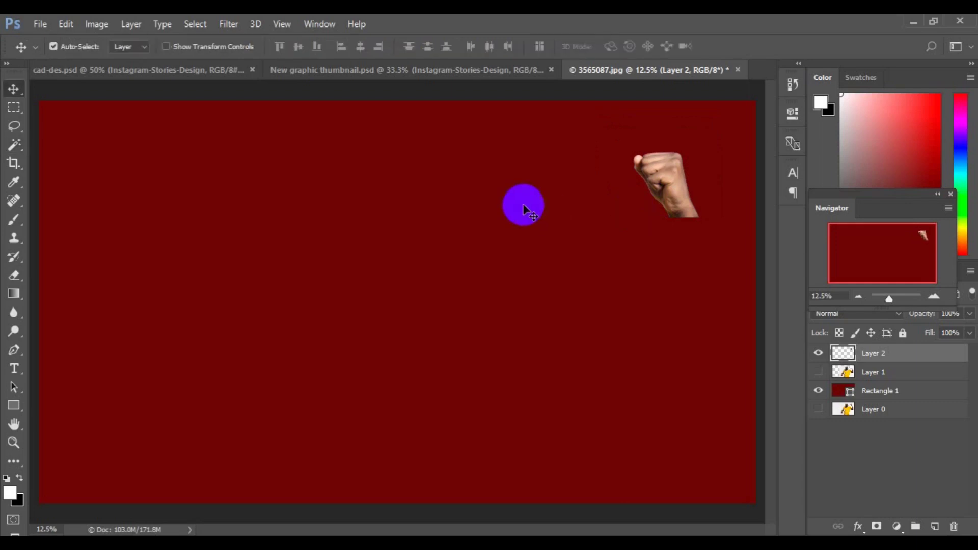
{"action": "key", "text": "ctrl+u"}
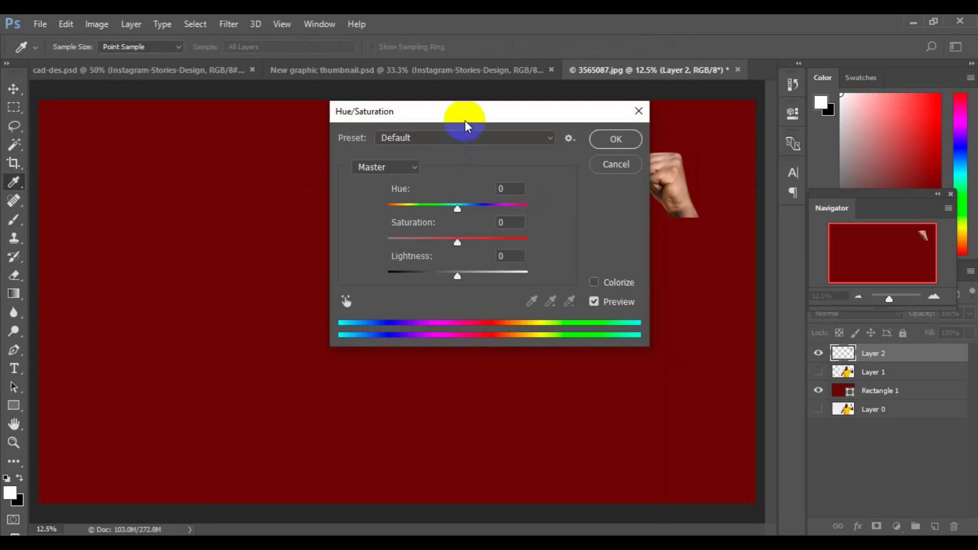
{"action": "left_click_drag", "start_coordinate": [465, 121], "coordinate": [401, 130]}
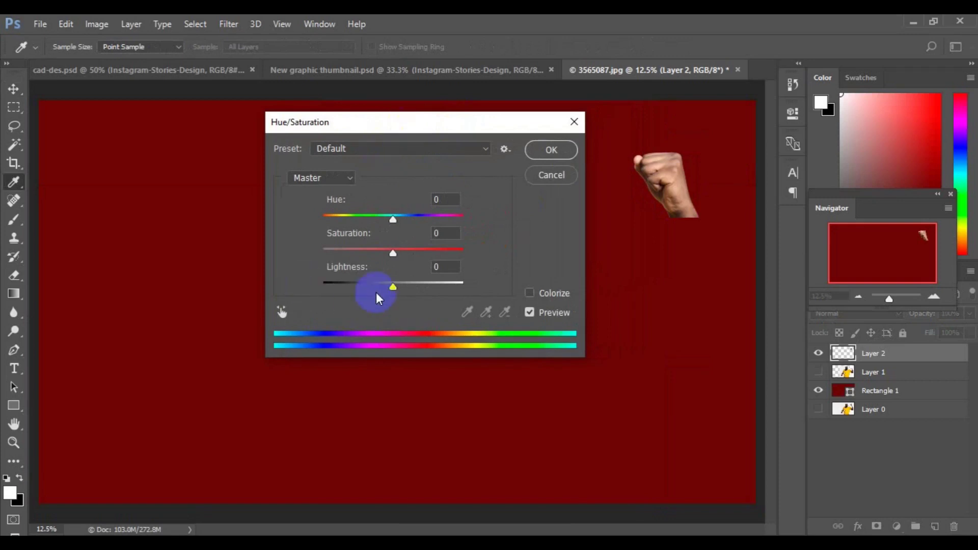
{"action": "left_click_drag", "start_coordinate": [396, 286], "coordinate": [357, 289]}
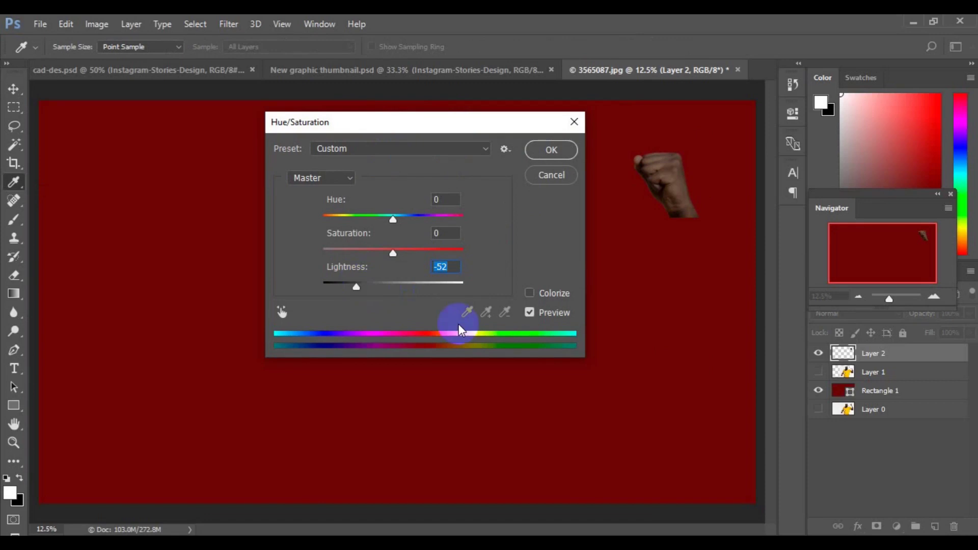
{"action": "left_click", "coordinate": [529, 296]}
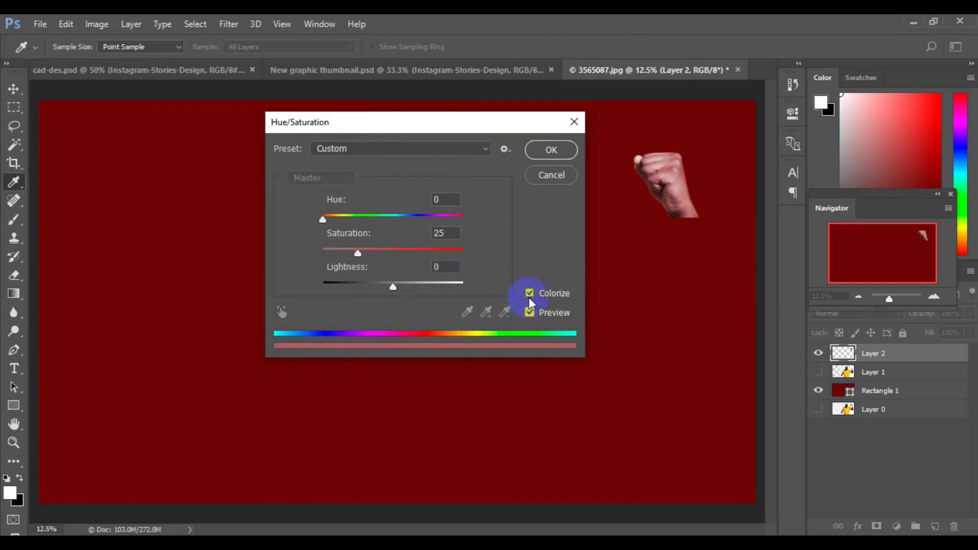
{"action": "mouse_move", "coordinate": [394, 287]}
{"action": "left_mouse_down"}
{"action": "mouse_move", "coordinate": [430, 290]}
{"action": "mouse_move", "coordinate": [389, 284]}
{"action": "left_mouse_up"}
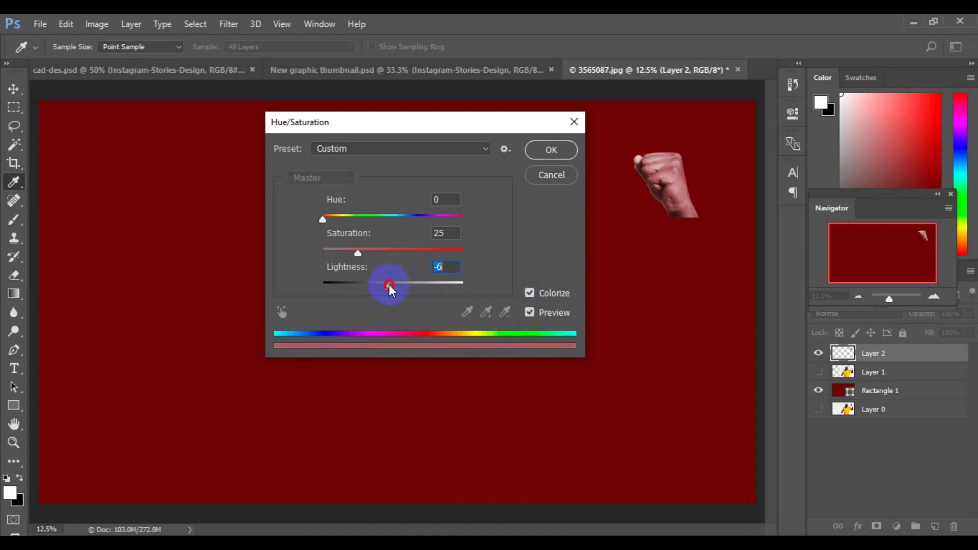
{"action": "left_click", "coordinate": [543, 176]}
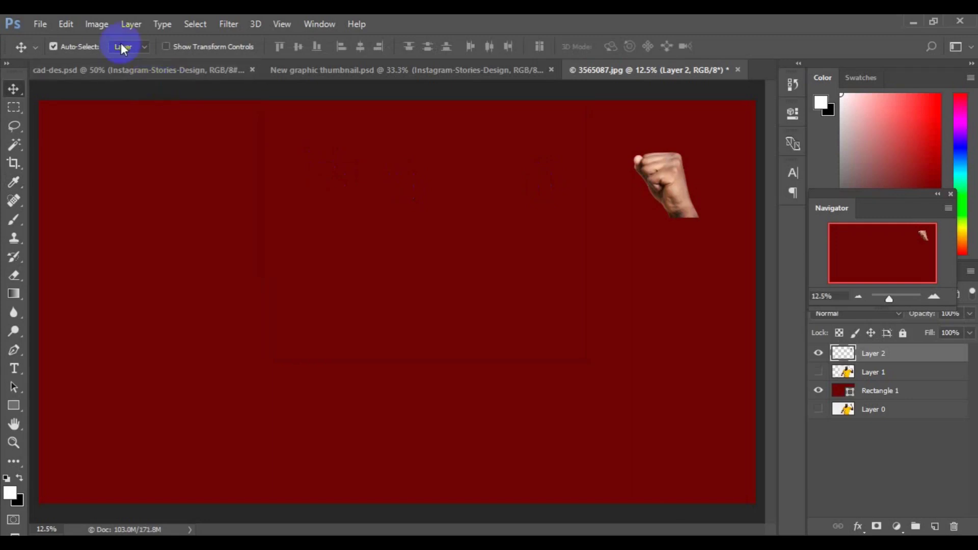
Convert the fist on Layer 2 to grayscale with a Black & White adjustment using the Auto values.
{"action": "left_click", "coordinate": [102, 28]}
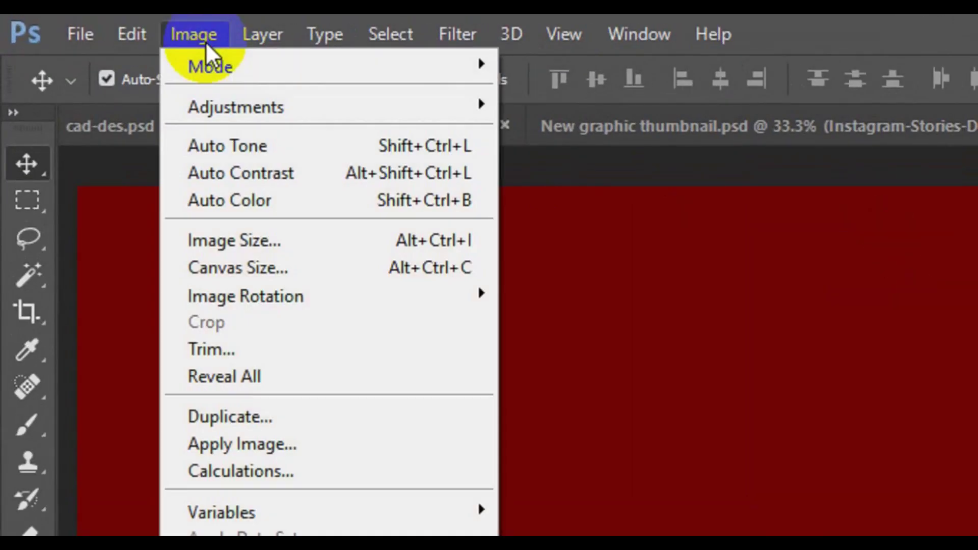
{"action": "mouse_move", "coordinate": [243, 99]}
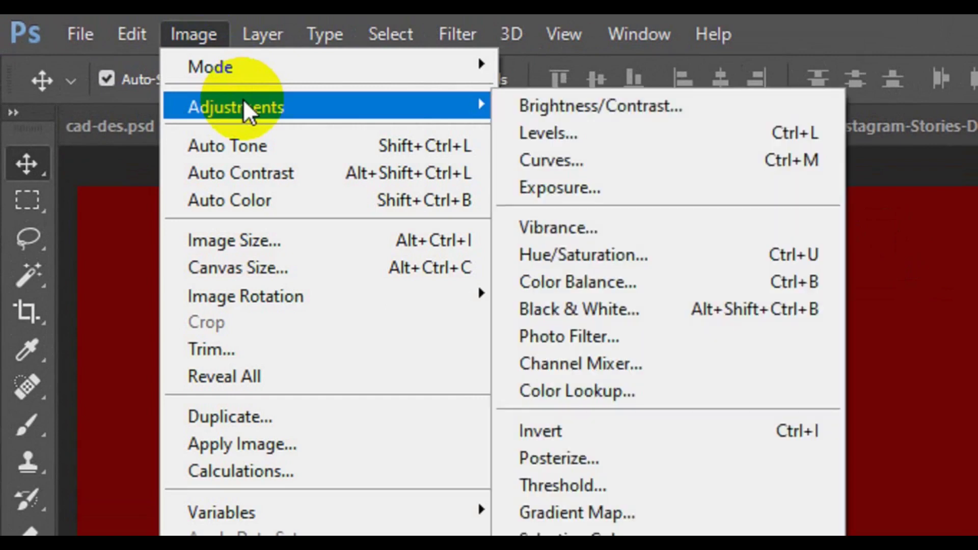
{"action": "left_click", "coordinate": [616, 306]}
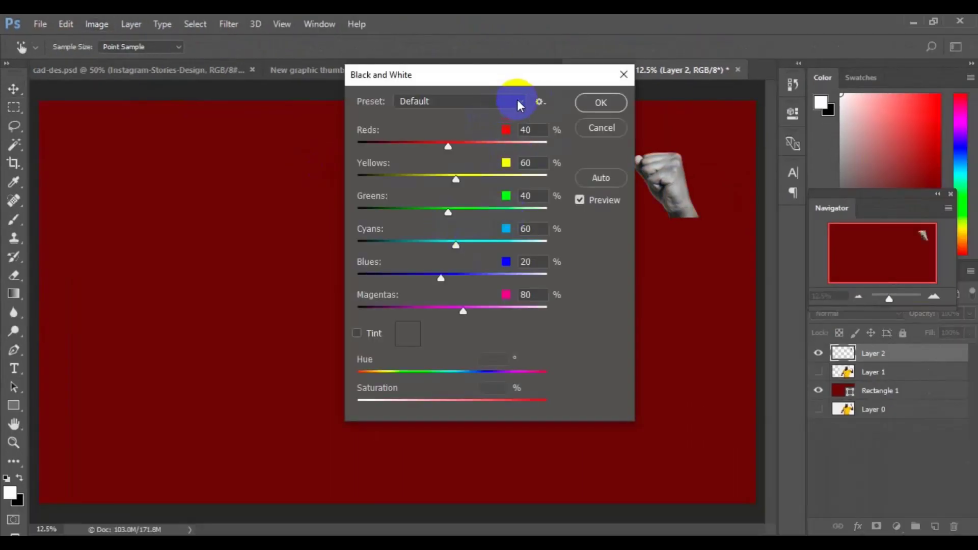
{"action": "left_click", "coordinate": [598, 178]}
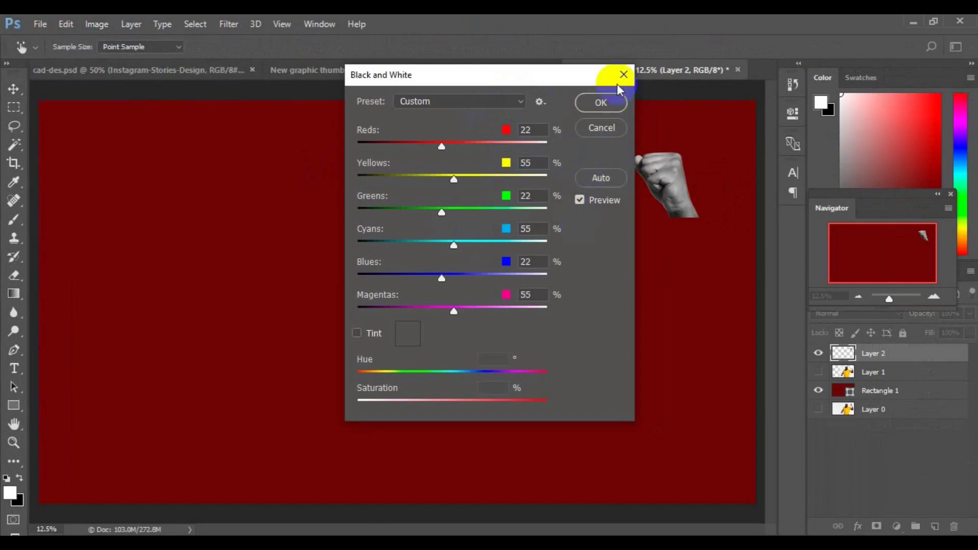
{"action": "left_click", "coordinate": [602, 102]}
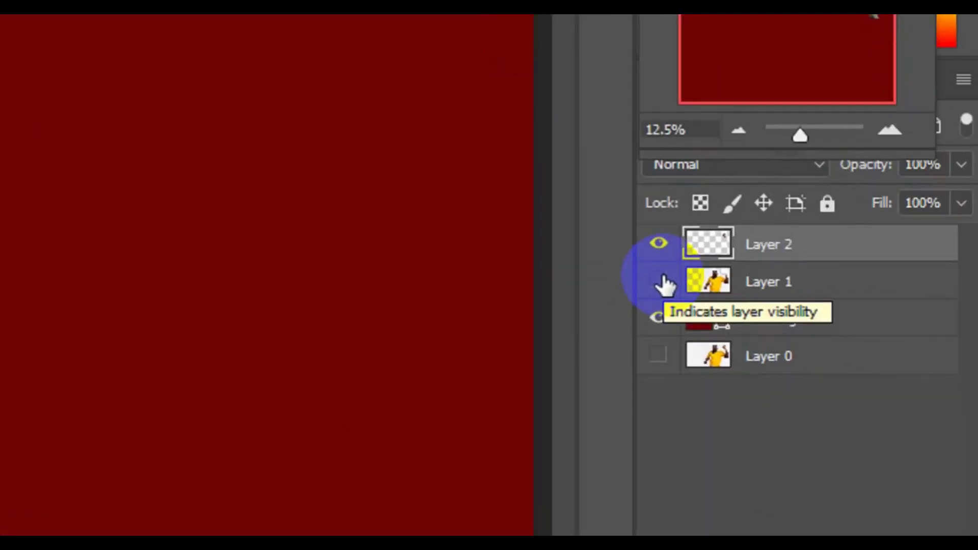
Show Layer 1 and delete the white background on both sides of the man with the Magic Wand, leaving nothing selected.
{"action": "left_click", "coordinate": [660, 282]}
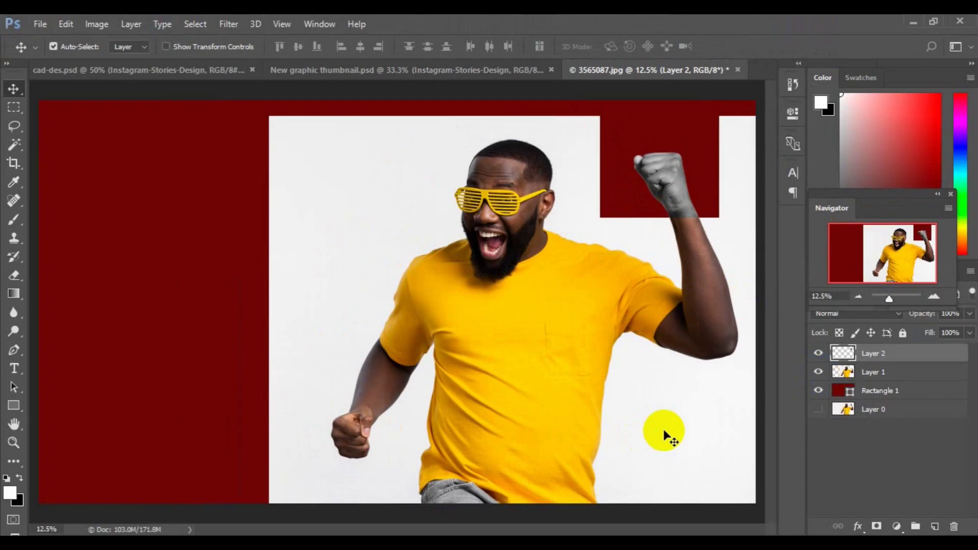
{"action": "left_click", "coordinate": [693, 458]}
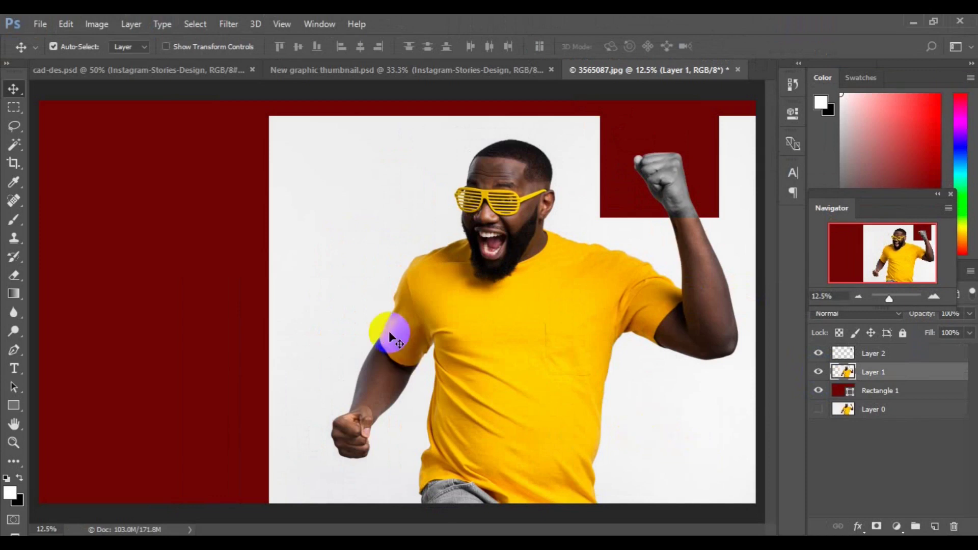
{"action": "left_click", "coordinate": [15, 147]}
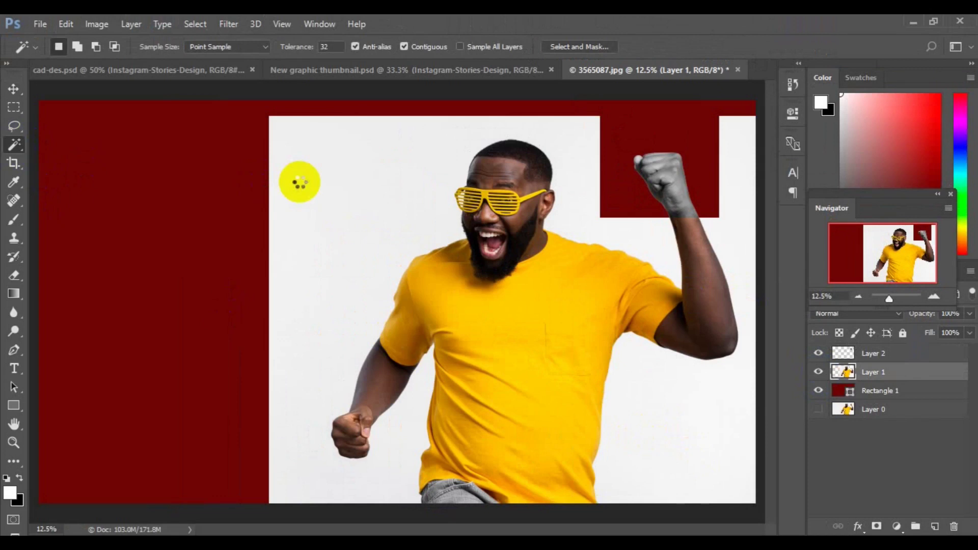
{"action": "left_click", "coordinate": [301, 182]}
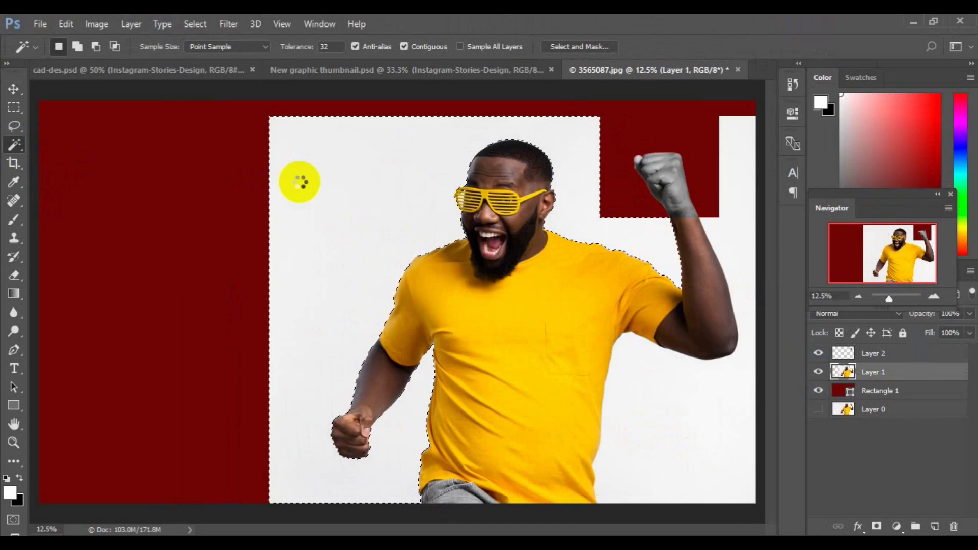
{"action": "key", "text": "Delete"}
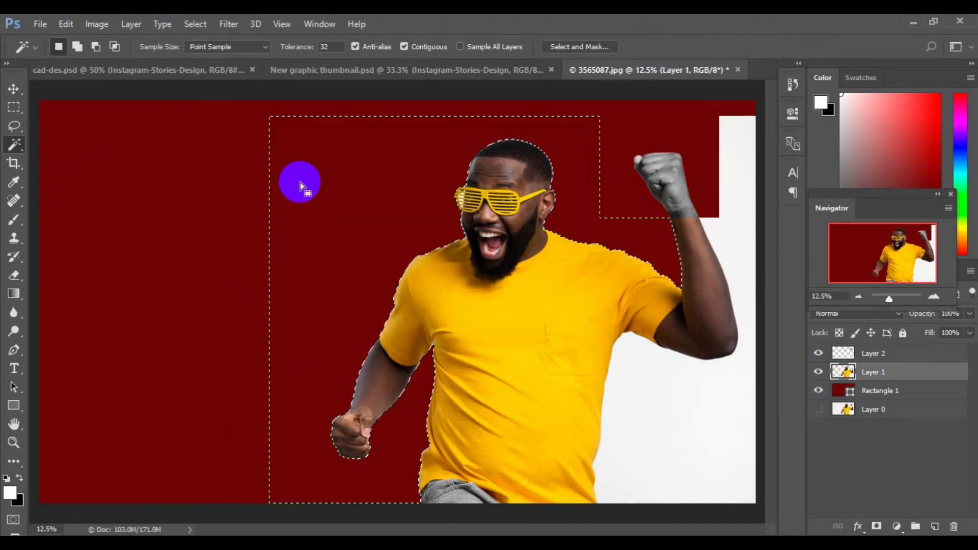
{"action": "left_click", "coordinate": [711, 452]}
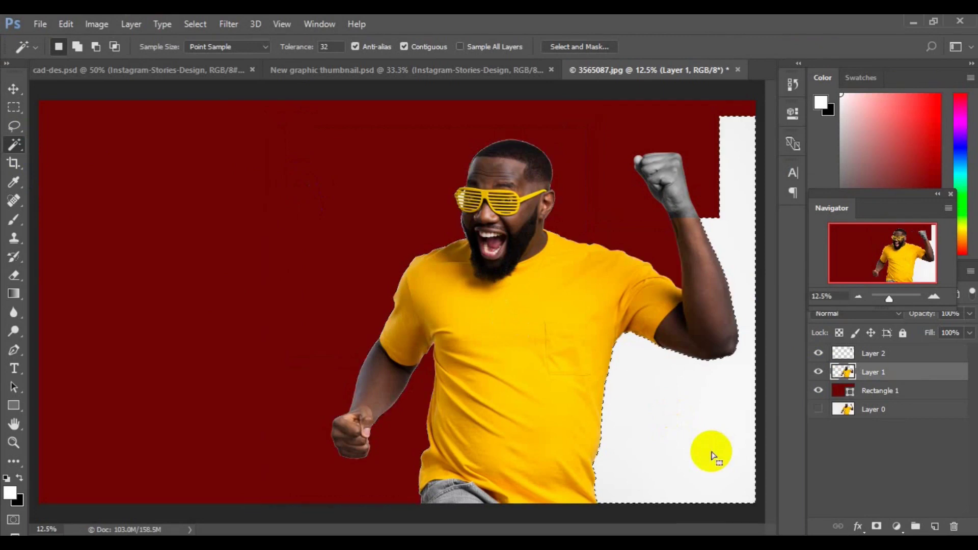
{"action": "key", "text": "Delete"}
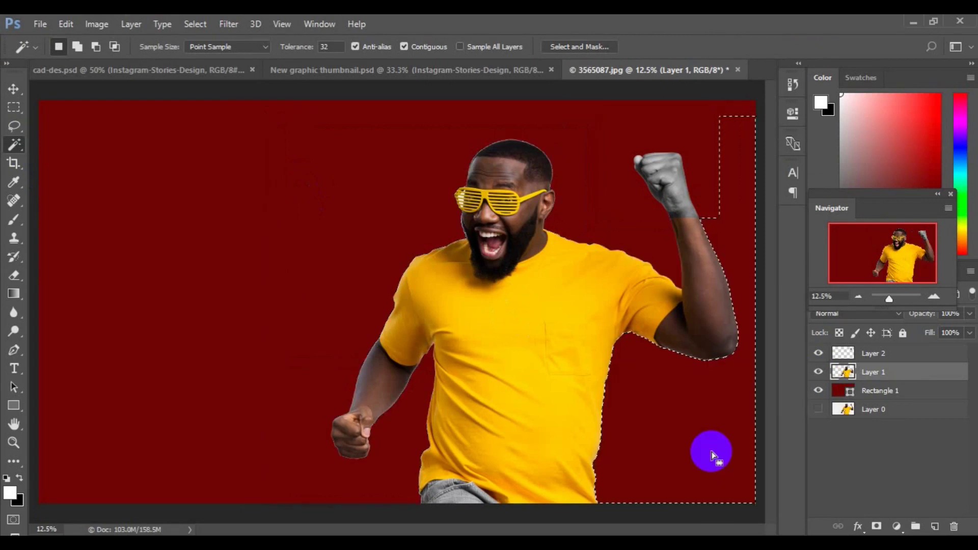
{"action": "key", "text": "ctrl+d"}
{"action": "key", "text": "v"}
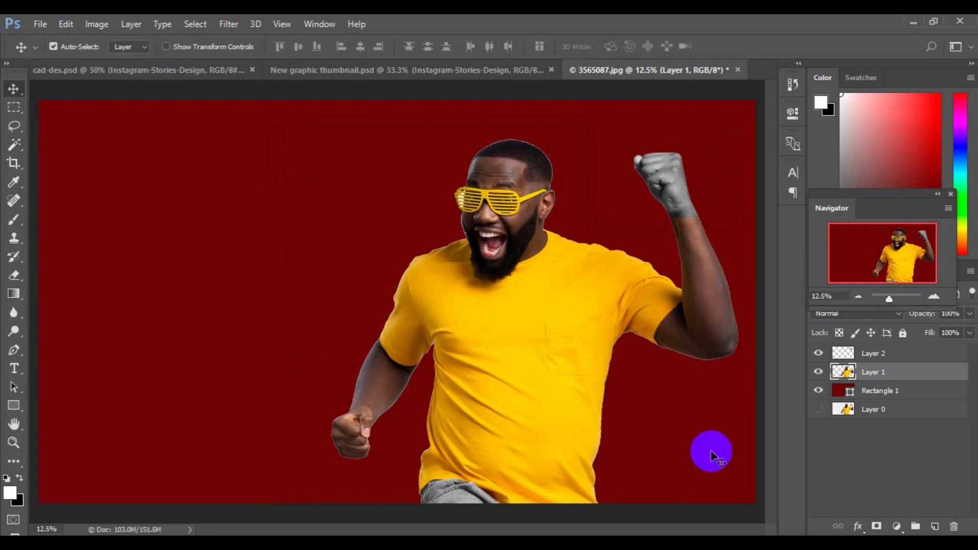